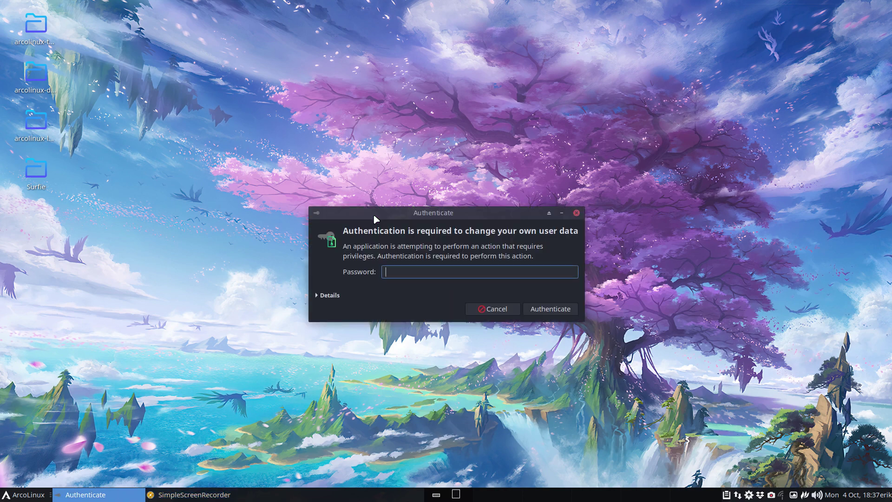
- Enter the account password in the Authenticate dialog to launch ArcoLinux Tweak Tool
text(****)
key(Return)
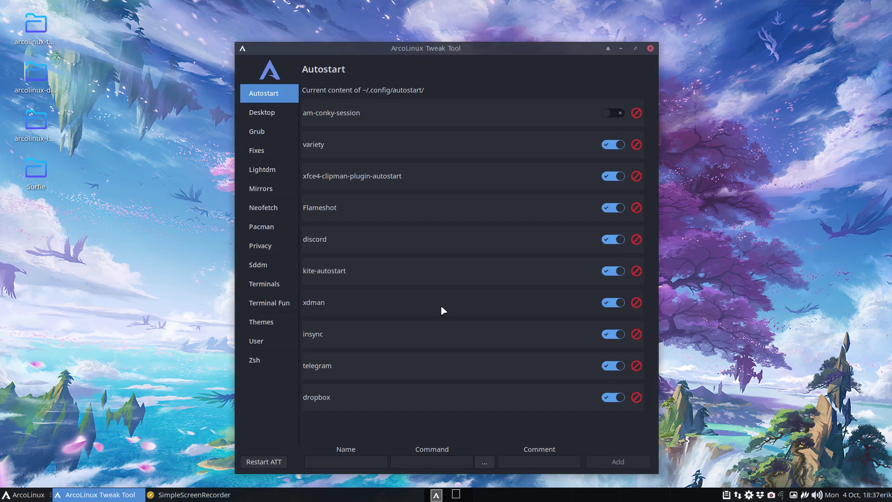
- Show the Terminal Fun page and open a terminal to see the pfetch output
drag(441, 55, 439, 40)
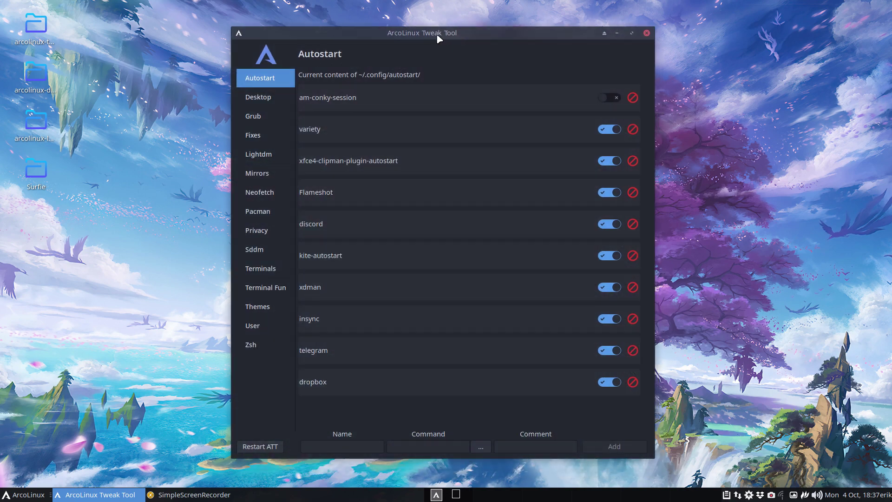
click(276, 289)
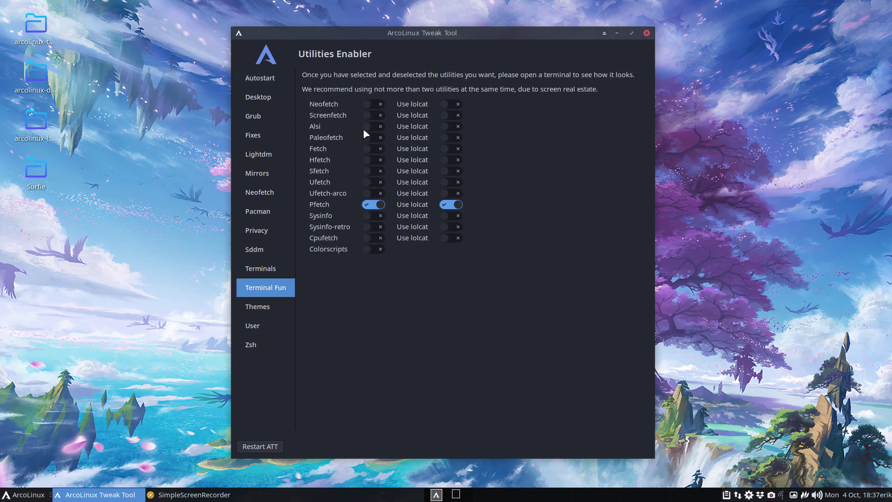
drag(430, 36, 336, 24)
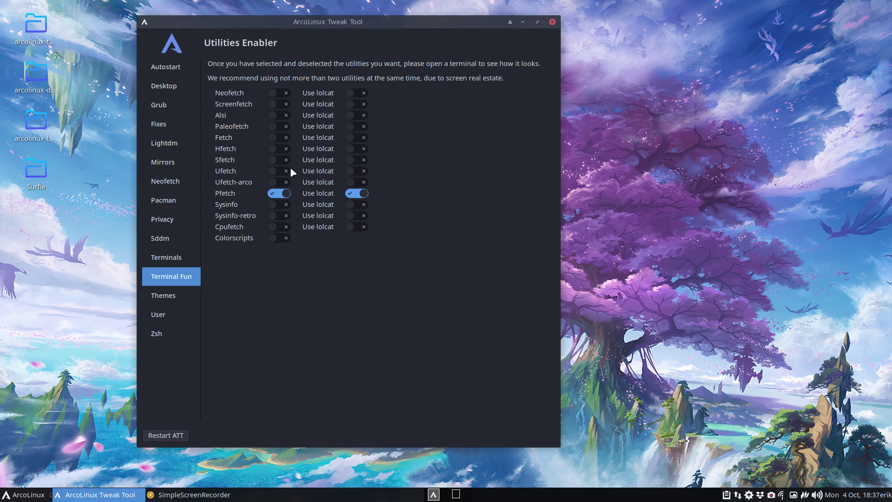
key(ctrl+alt+t)
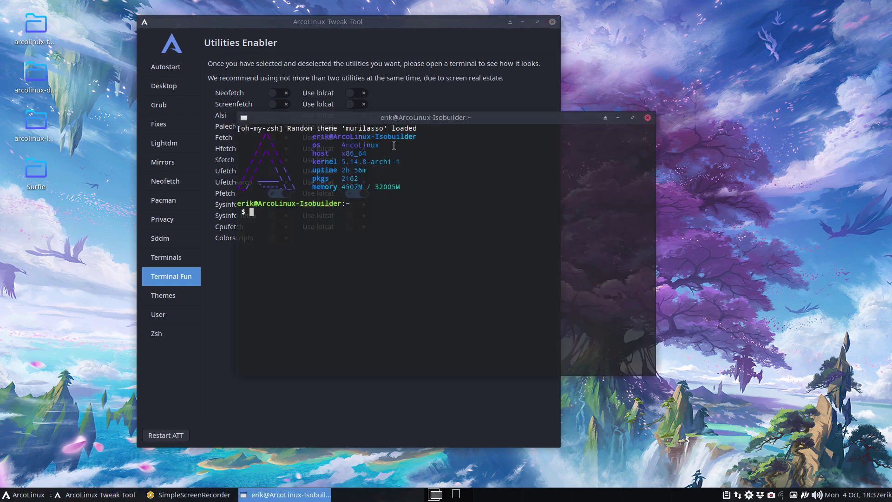
drag(415, 122, 604, 162)
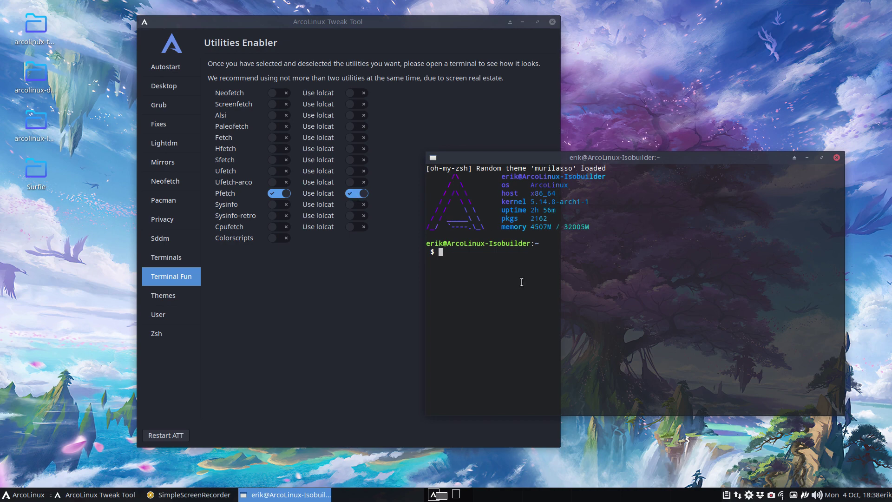
key(ctrl+alt+Return)
key(ctrl+alt+Return)
key(ctrl+alt+Return)
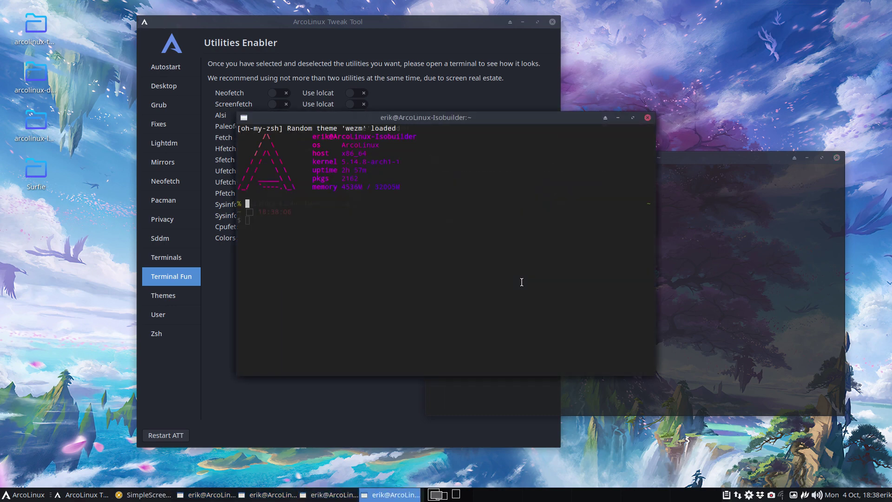
key(ctrl+alt+Return)
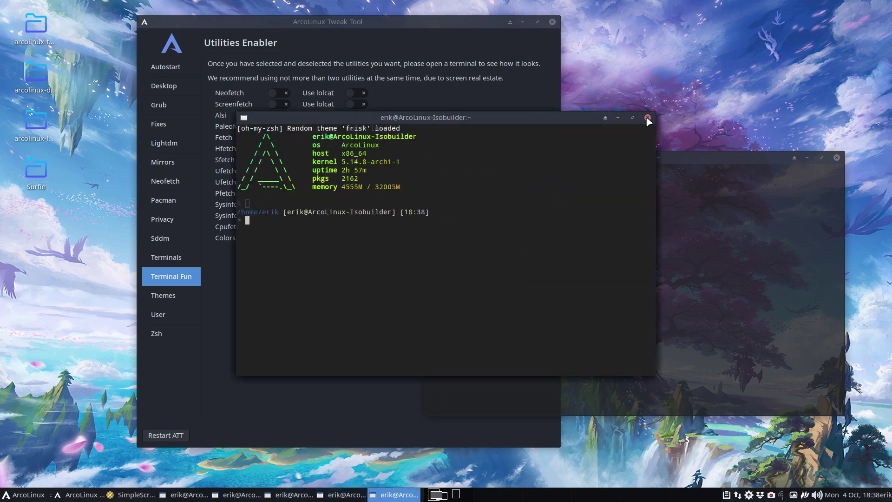
click(648, 118)
click(647, 118)
click(648, 118)
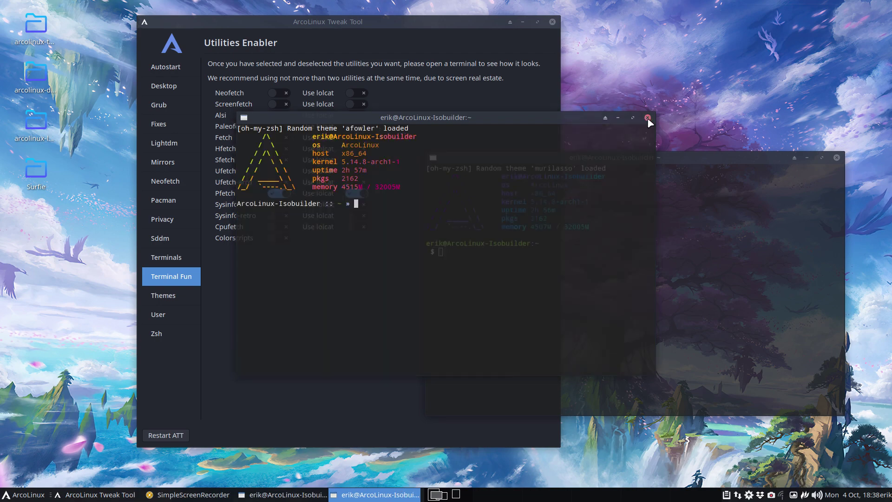
click(648, 118)
click(837, 157)
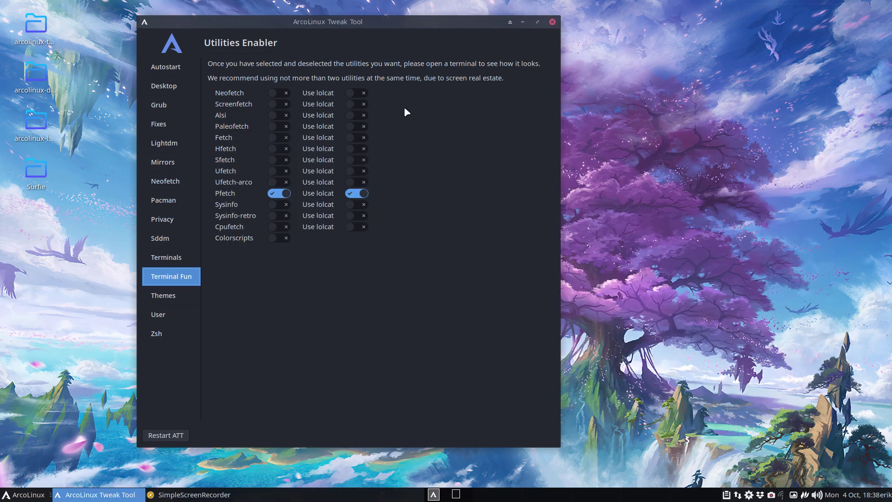
drag(352, 26, 402, 30)
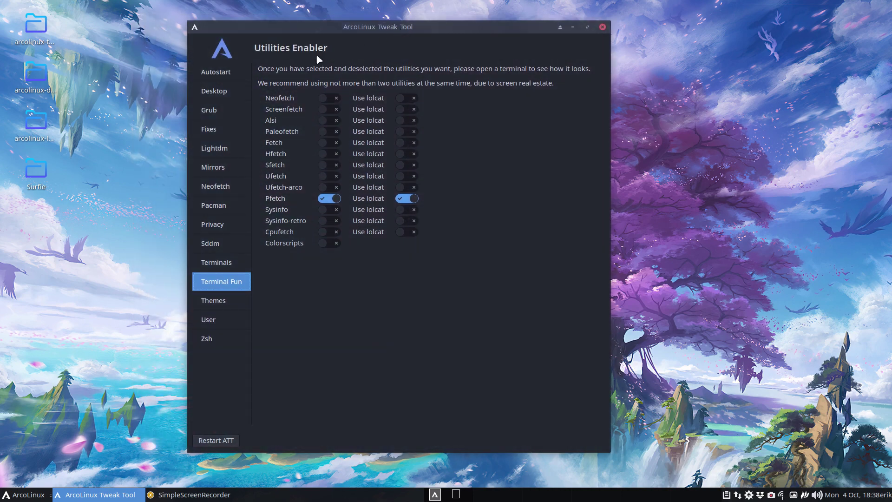
- Switch Pfetch with lolcat off and Colorscripts on, then shift the window left
click(336, 198)
click(334, 243)
drag(397, 30, 280, 27)
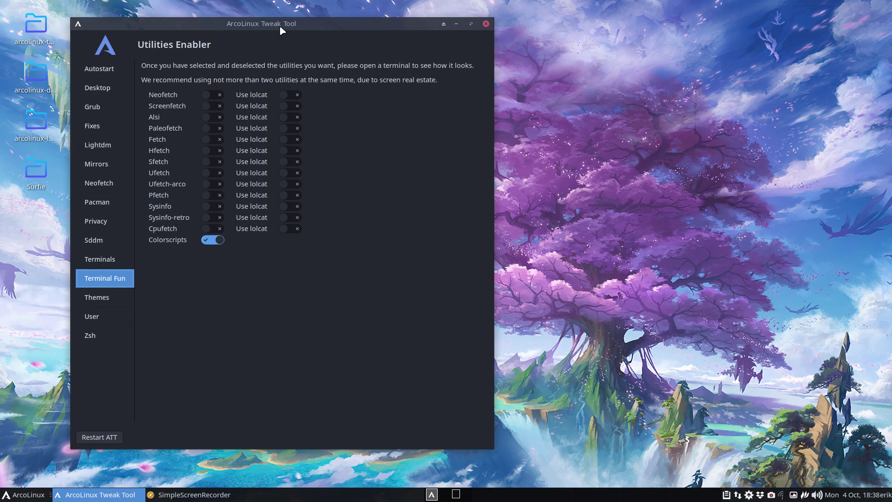
key(ctrl+alt+t)
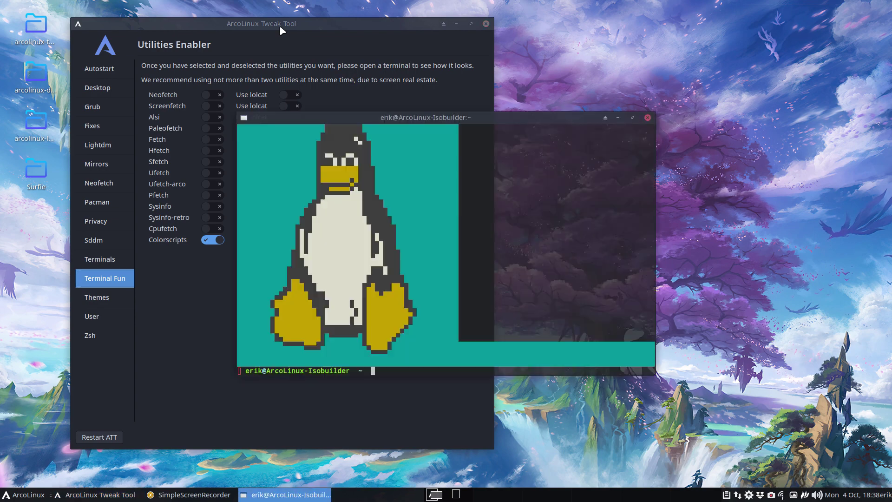
drag(454, 116, 620, 113)
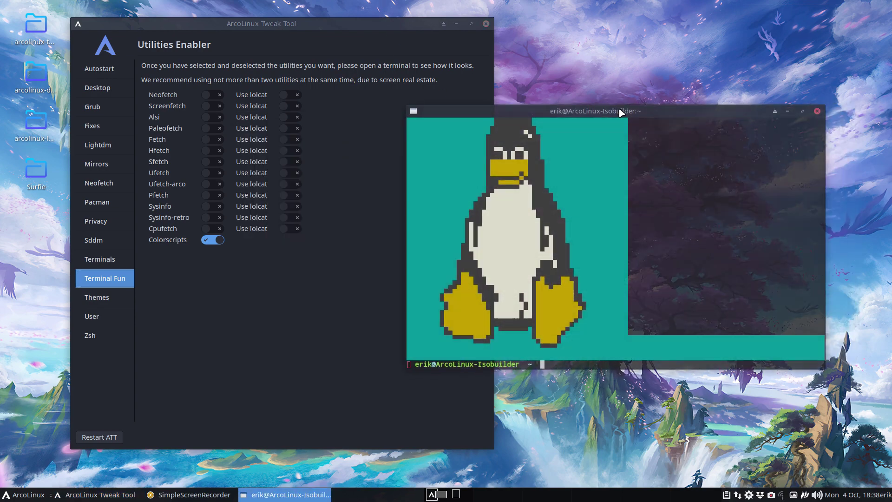
key(ctrl+alt+t)
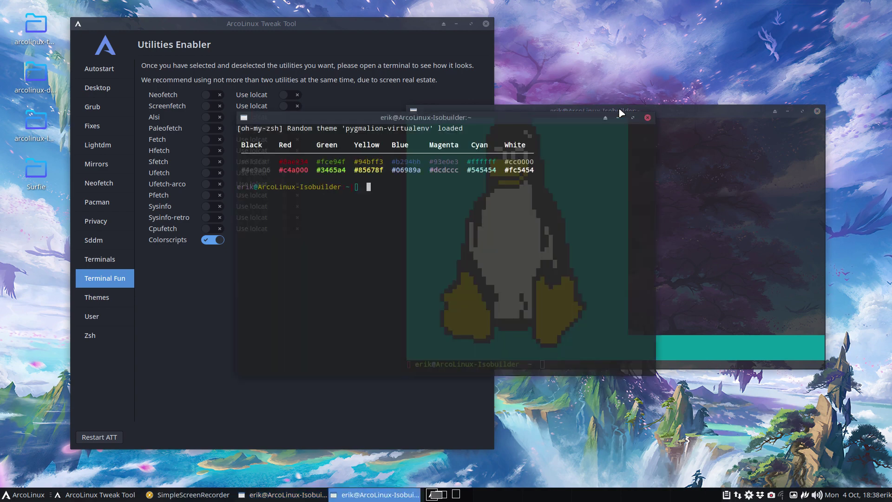
key(ctrl+alt+t)
key(ctrl+alt+t)
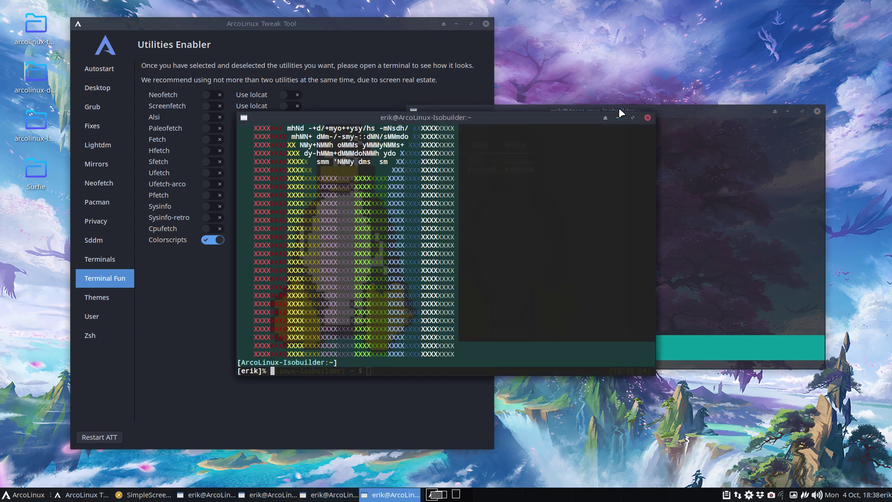
key(ctrl+alt+t)
key(ctrl+alt+t)
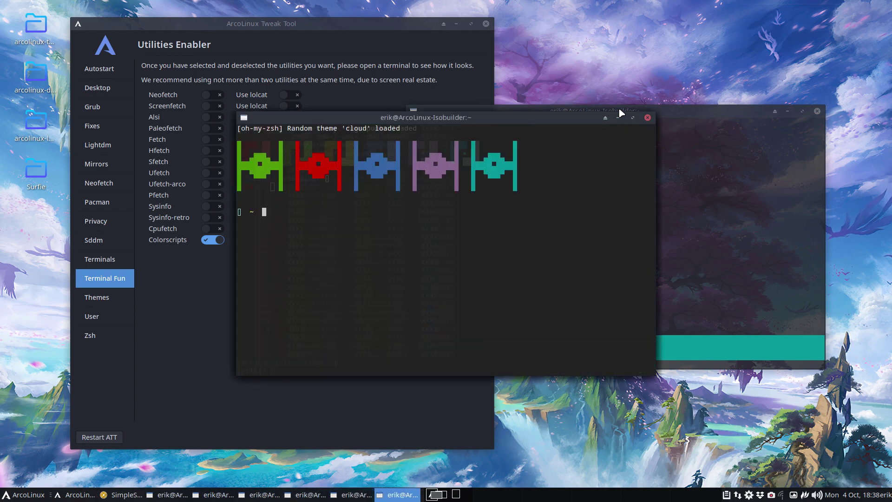
key(ctrl+alt+t)
key(ctrl+alt+t)
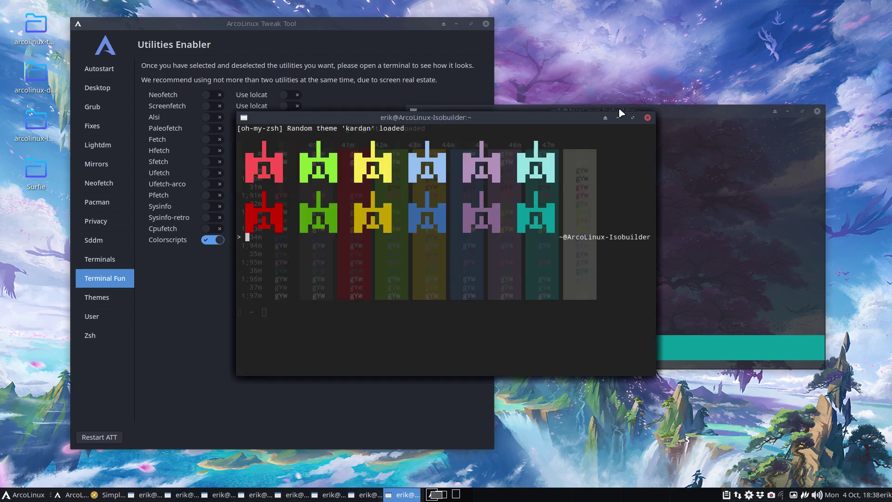
key(super+q)
key(super+q)
key(super+q)
key(super+q)
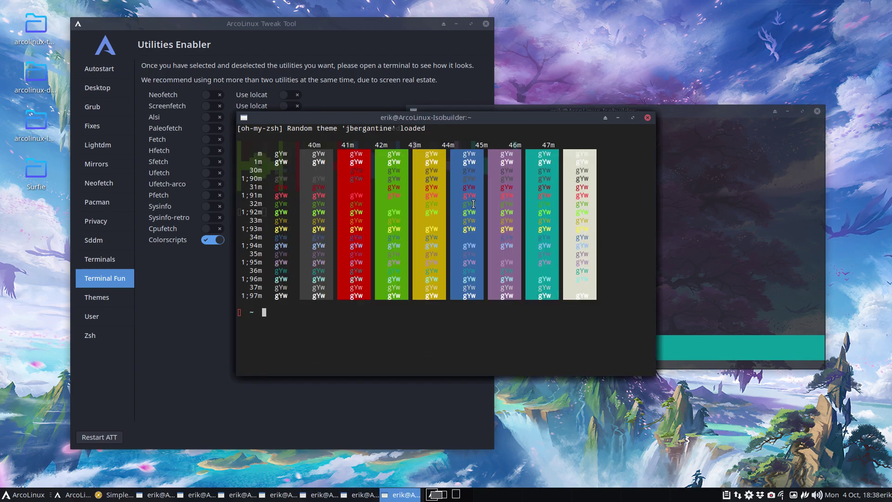
key(super+q)
key(super+q)
key(super+q)
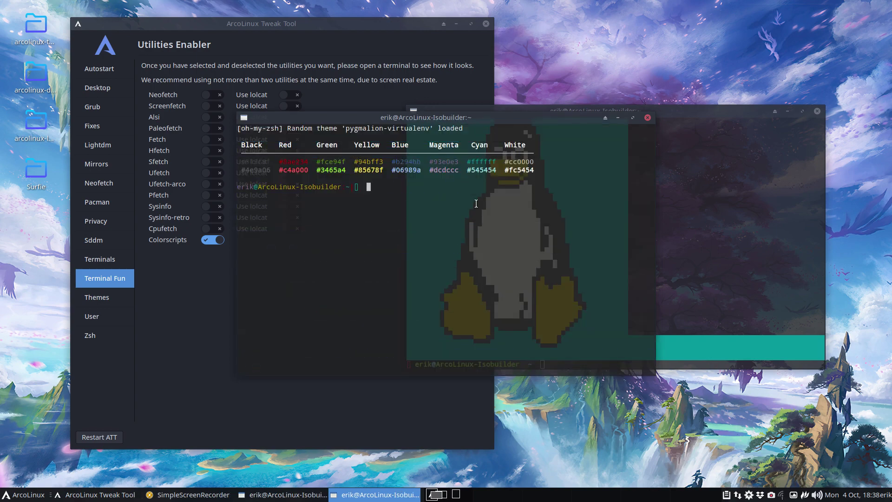
click(817, 111)
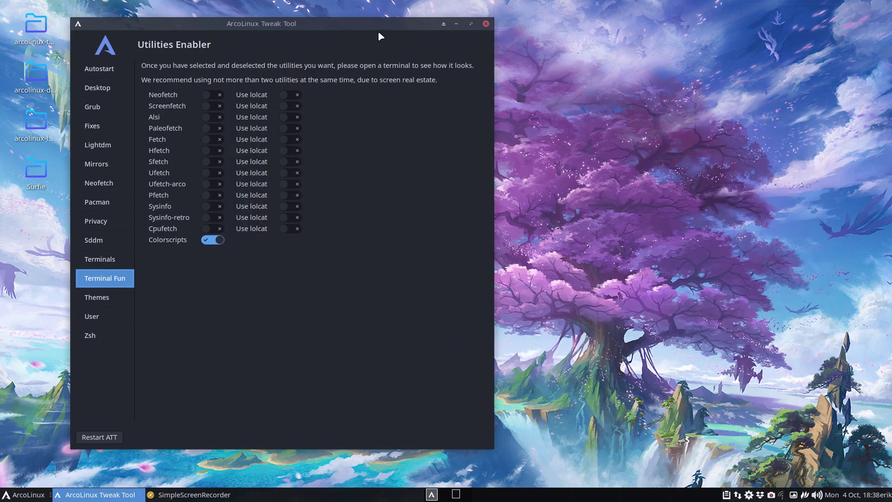
- Move the Tweak Tool window to the right side of the screen
drag(310, 19, 687, 16)
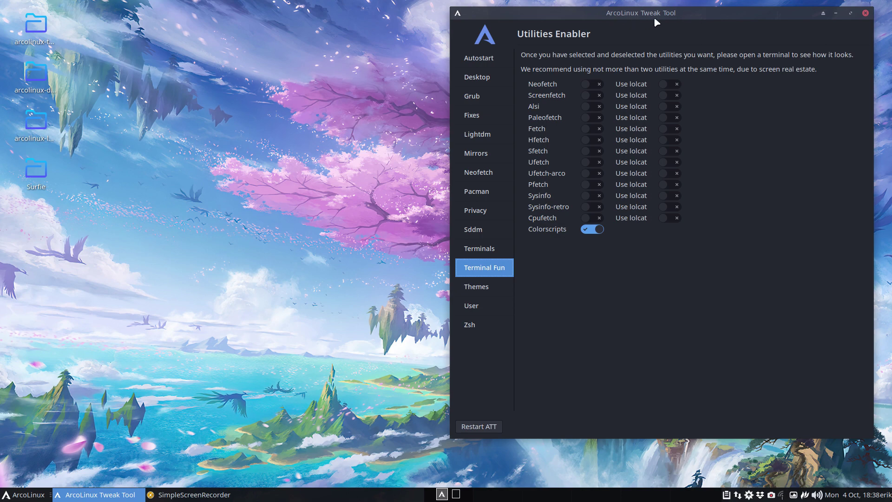
click(276, 246)
- Open .bashrc and .zshrc from the home folder in Sublime Text via Thunar
key(super+shift+Return)
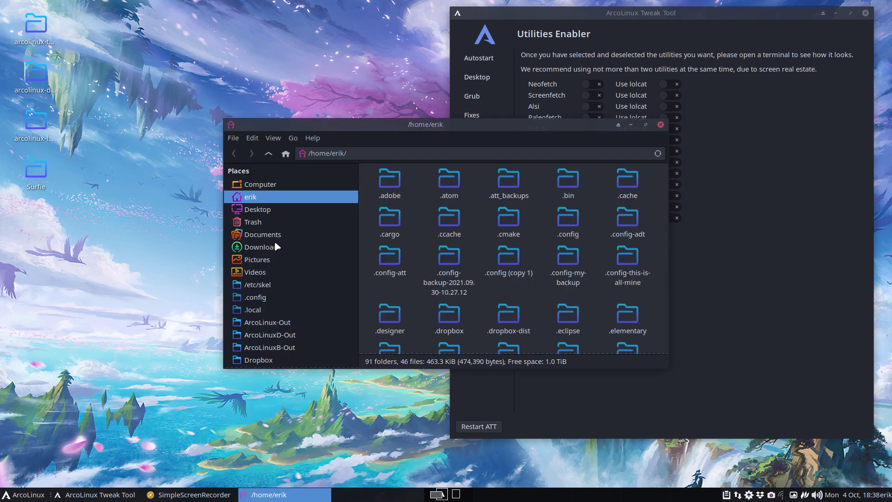
drag(446, 146, 1, 223)
scroll(251, 310, down, 12)
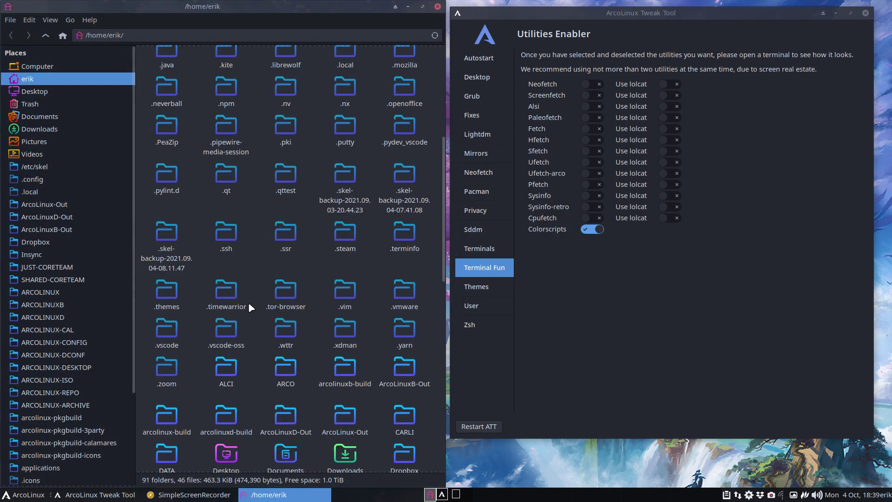
scroll(258, 293, down, 2)
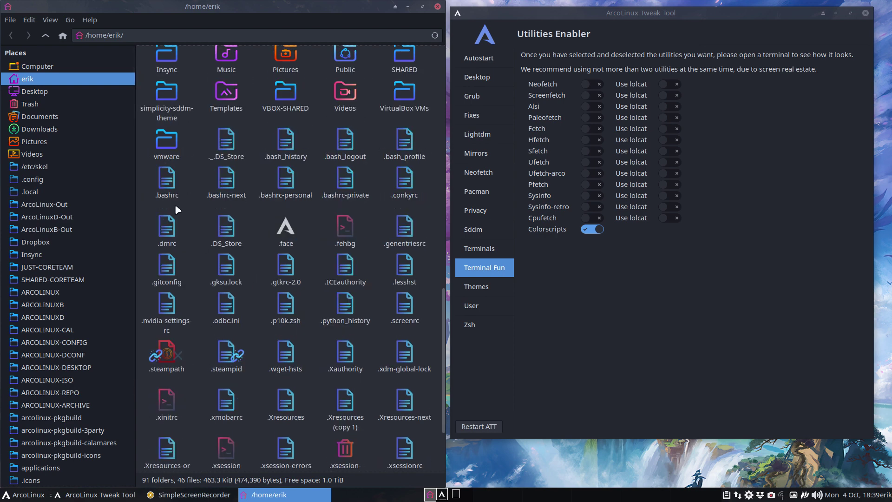
click(167, 182)
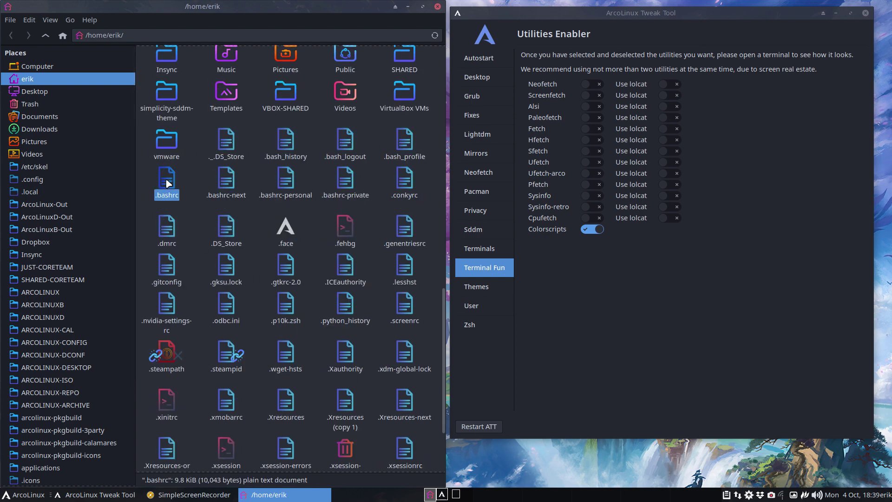
scroll(298, 333, down, 4)
click(345, 388)
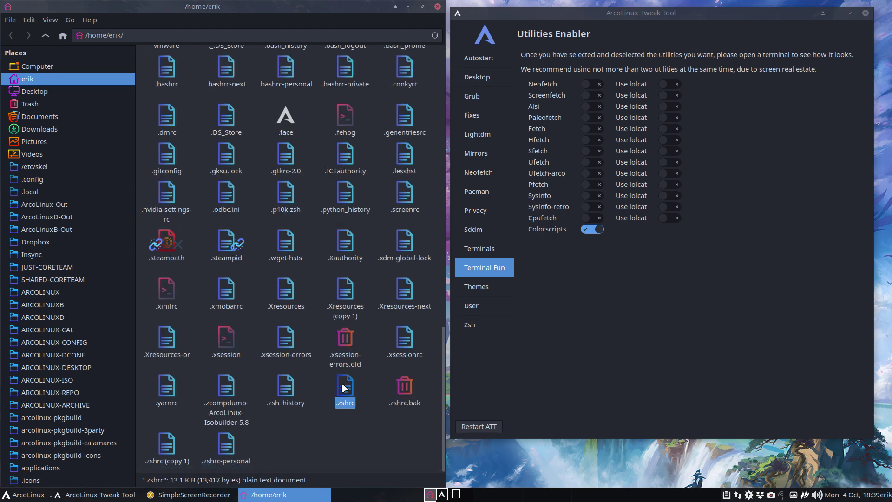
ctrl+click(168, 76)
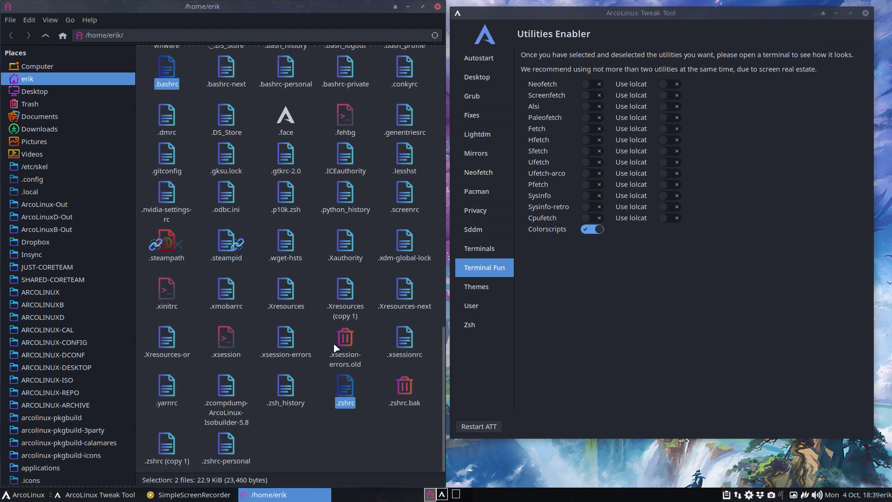
double_click(349, 399)
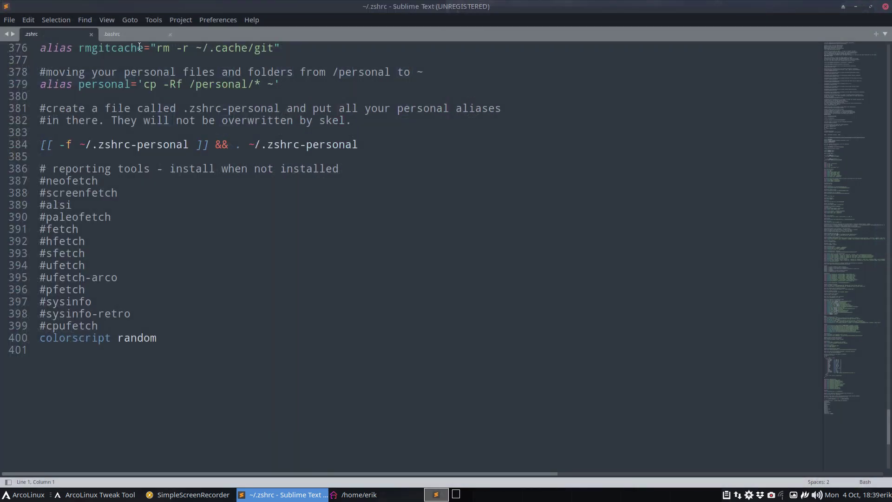
- Compare the .bashrc and .zshrc tabs, then open a terminal showing the colorscript
click(114, 34)
click(66, 40)
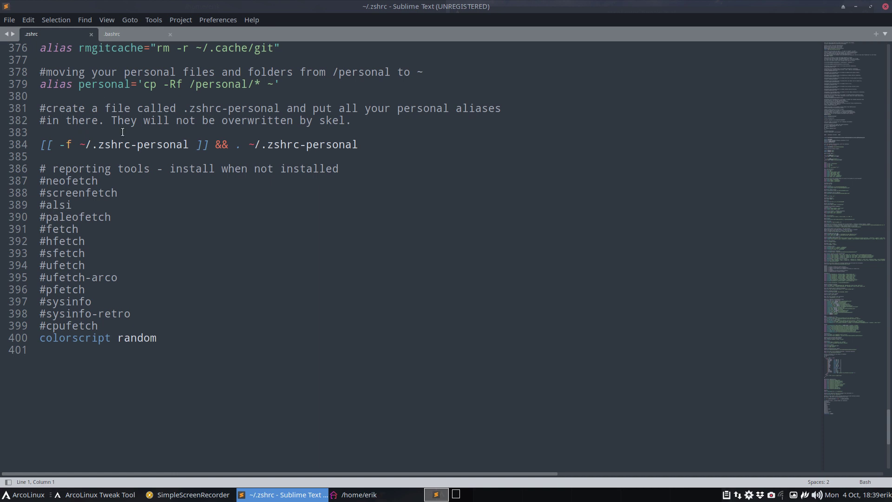
key(ctrl+alt+t)
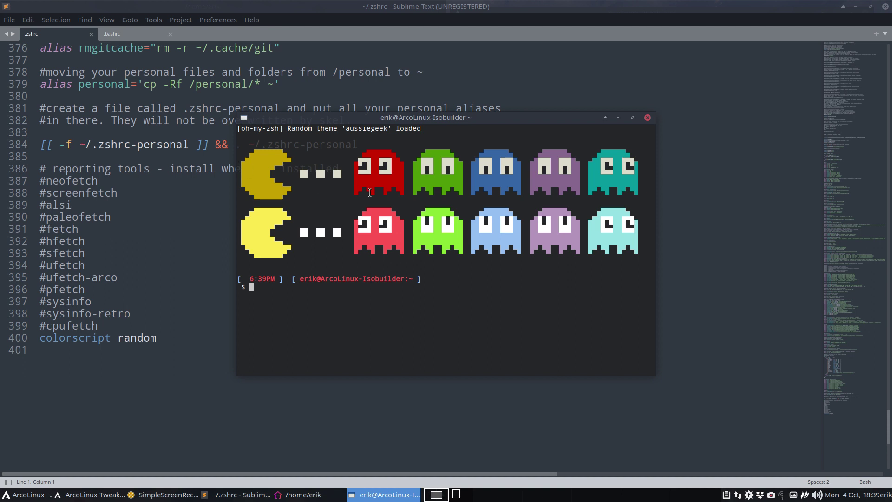
- Check the current shell with echo $SHELL, then close the terminal
text(echo $SHELL)
key(Return)
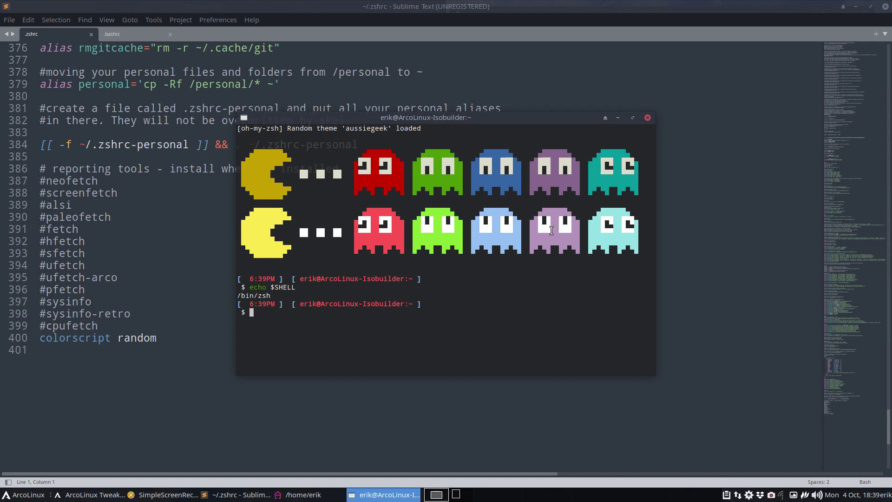
click(648, 118)
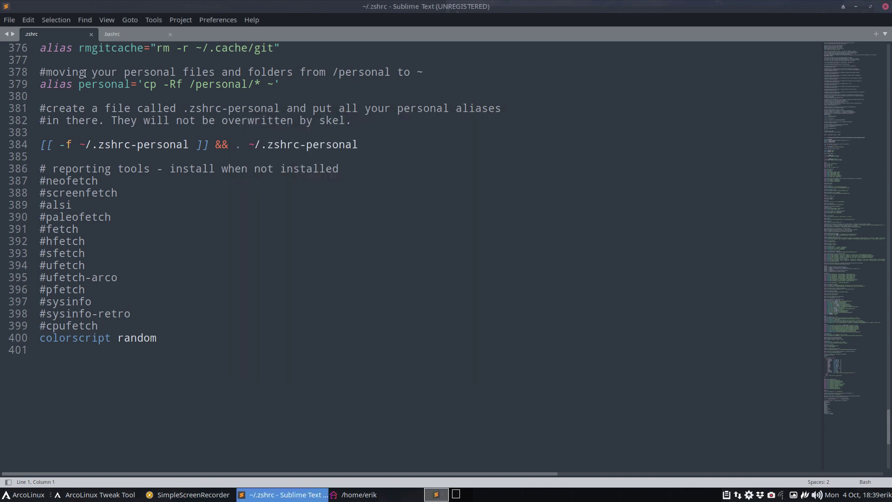
- Compare the .bashrc and .zshrc tabs, then restore and minimize Sublime Text
click(123, 34)
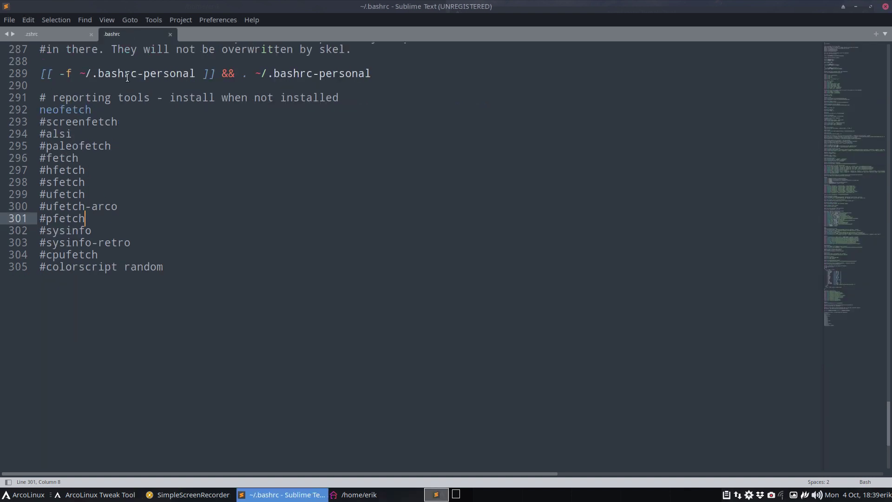
click(37, 34)
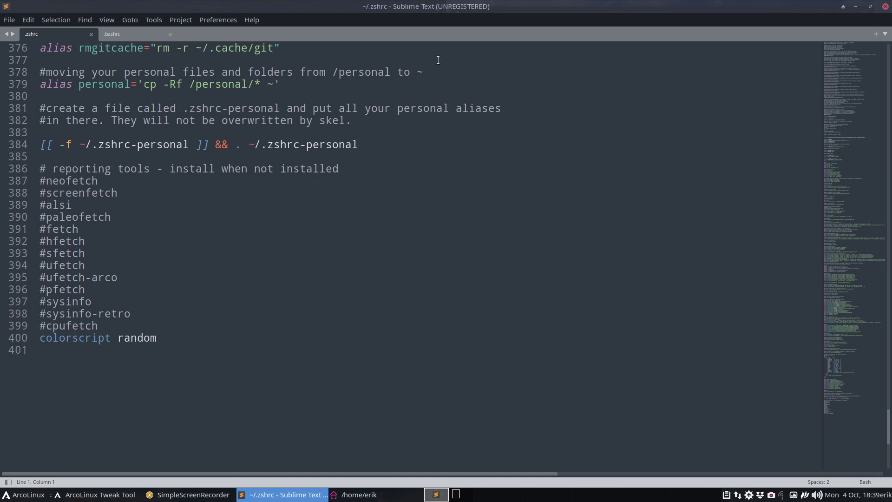
double_click(449, 12)
click(445, 495)
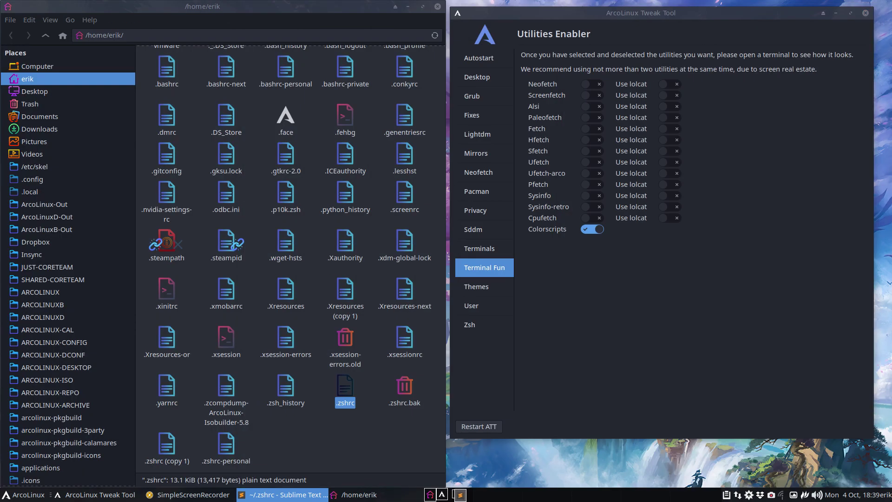
- Turn off Colorscripts and enable Alsi, Fetch, Ufetch-arco, Sysinfo, Sysinfo-retro and Cpufetch
click(599, 229)
click(460, 494)
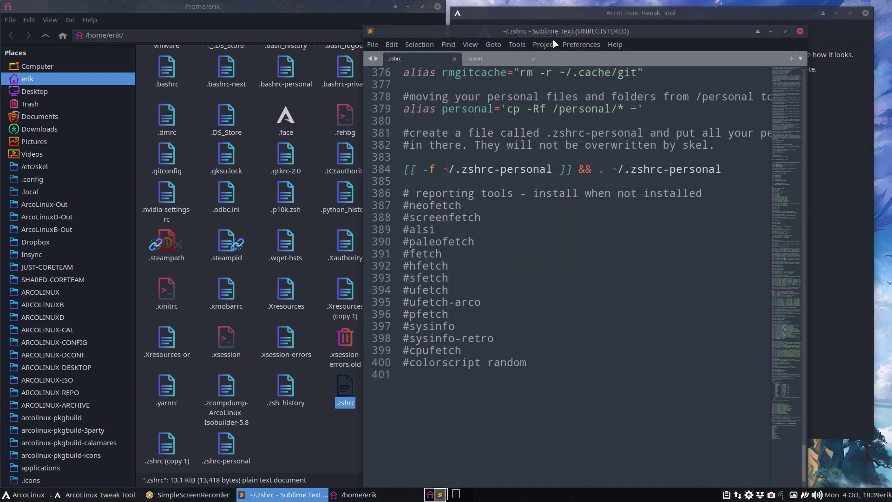
drag(550, 31, 1, 139)
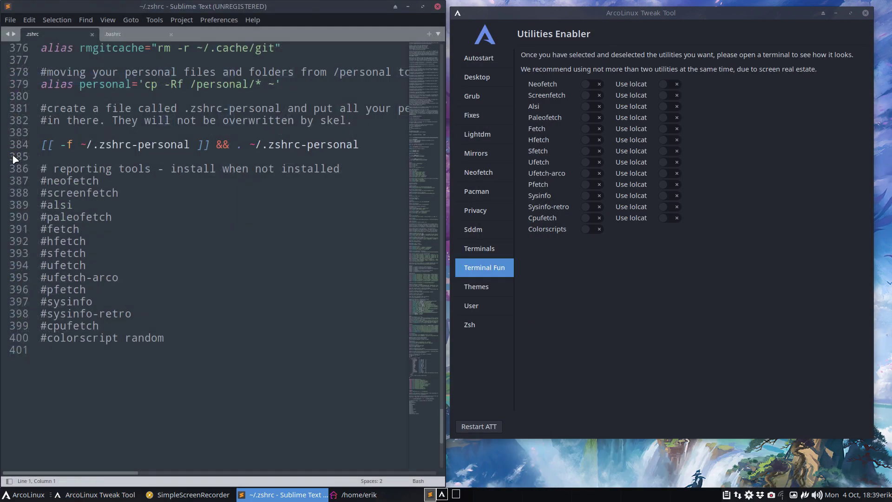
click(589, 217)
click(592, 207)
click(594, 196)
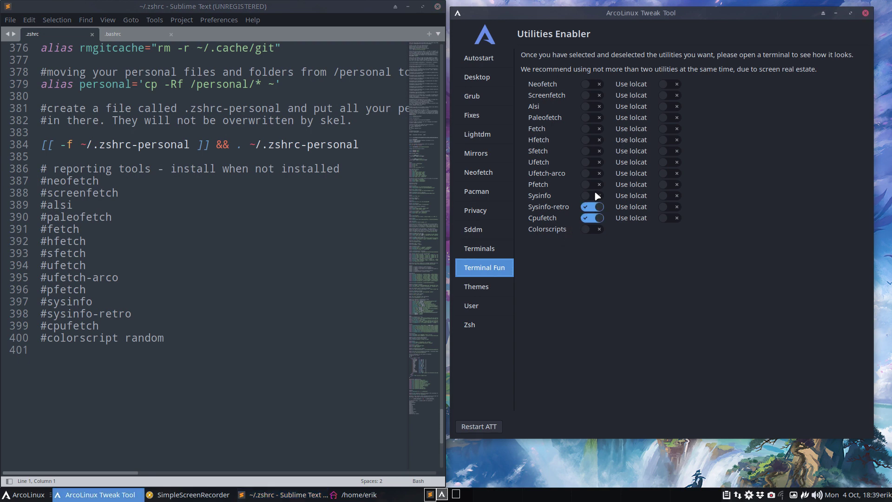
click(594, 173)
click(592, 129)
click(597, 107)
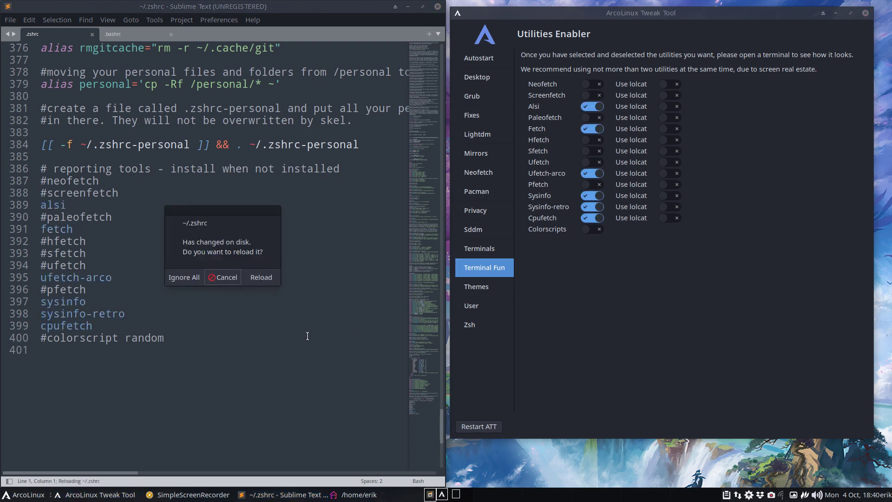
- Pipe Alsi, Fetch, Ufetch-arco, Sysinfo and Sysinfo-retro through lolcat, reload .zshrc, open a terminal
click(263, 278)
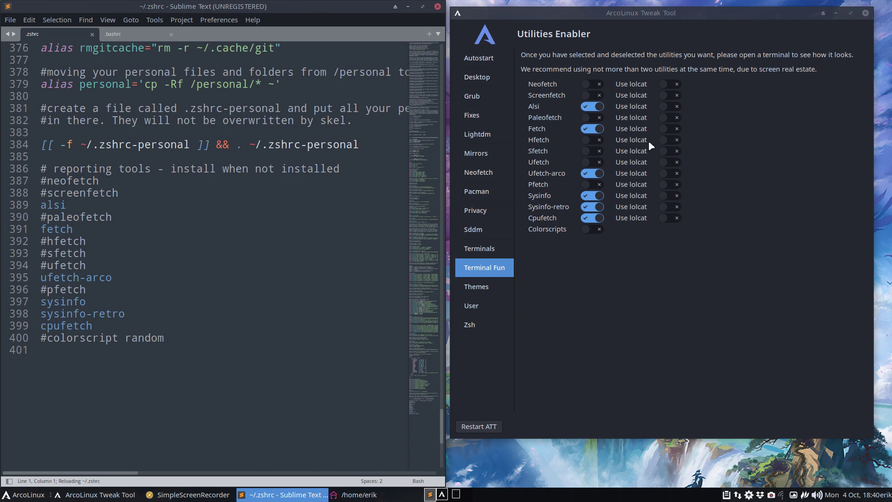
click(673, 130)
click(672, 107)
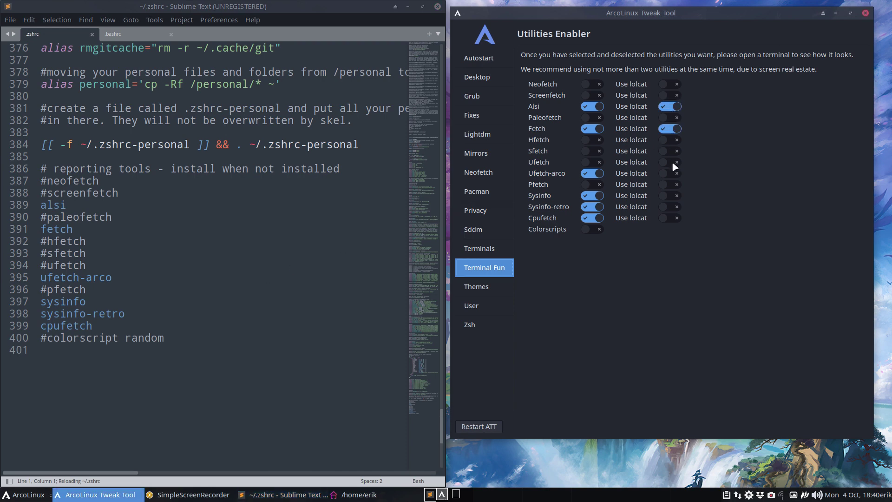
click(674, 196)
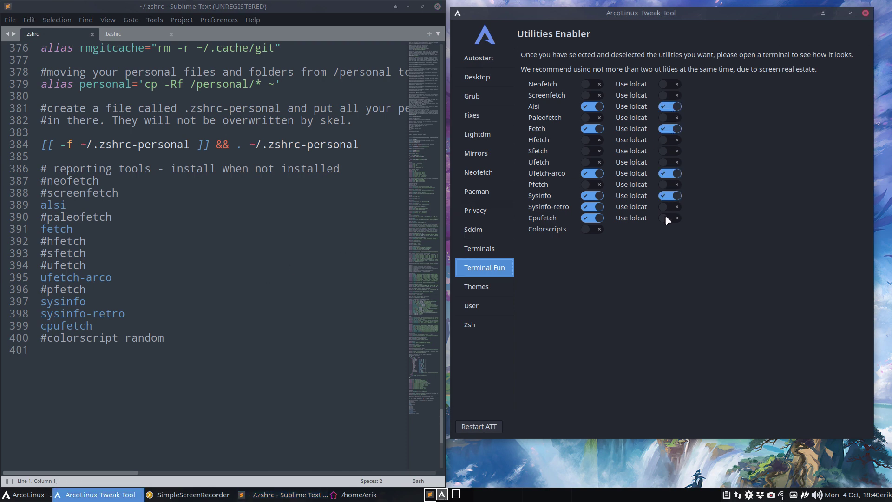
click(667, 210)
click(261, 267)
click(262, 277)
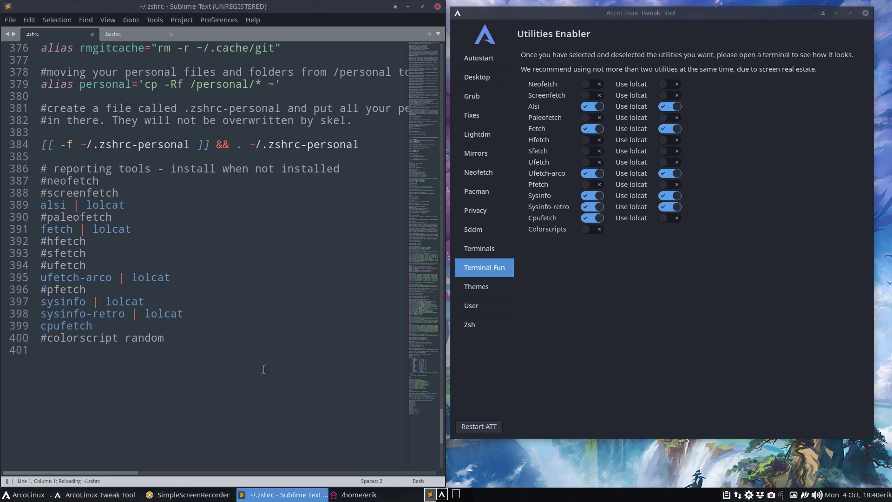
key(ctrl+alt+Return)
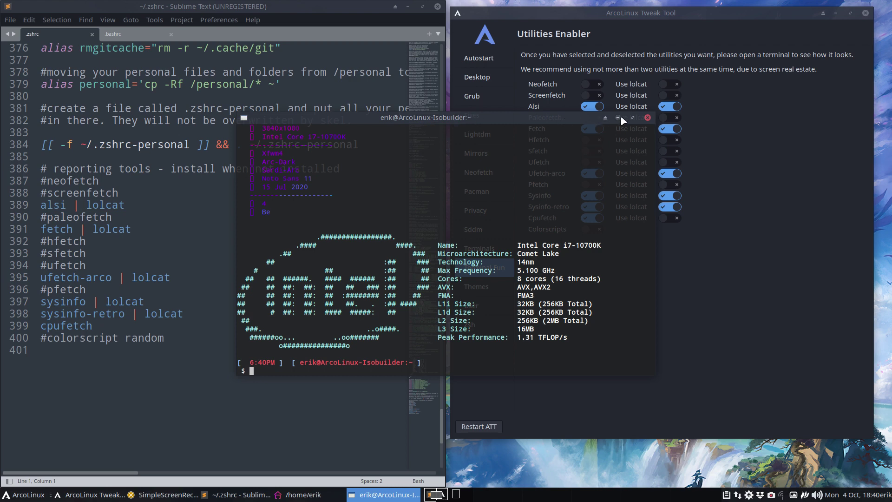
- Review the utilities' output in a fresh zsh session, close the terminal, and turn off Alsi
click(634, 119)
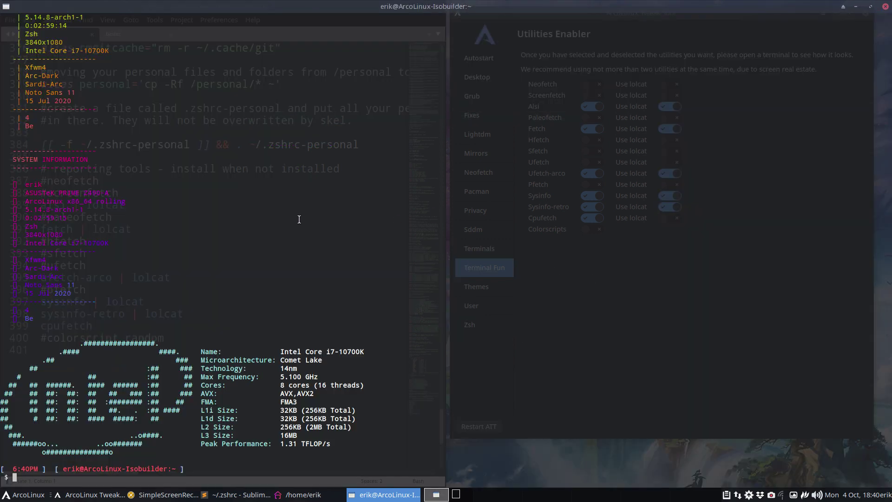
text(zsh)
key(Return)
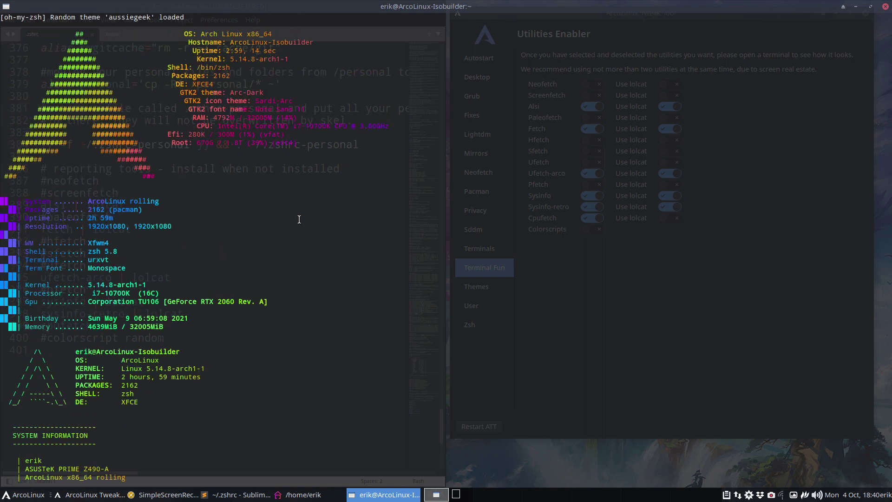
click(885, 6)
click(594, 107)
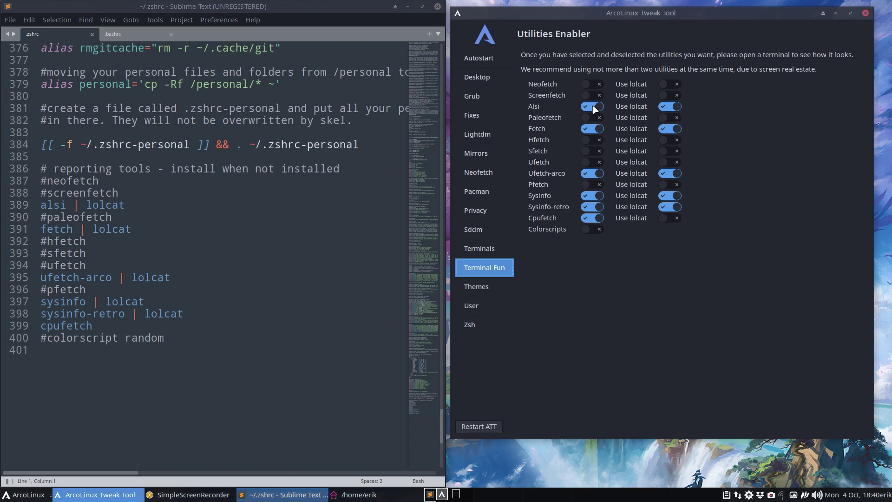
- Turn off Fetch, Sysinfo and Sysinfo-retro, then check a terminal and the updated .zshrc
click(592, 129)
click(593, 196)
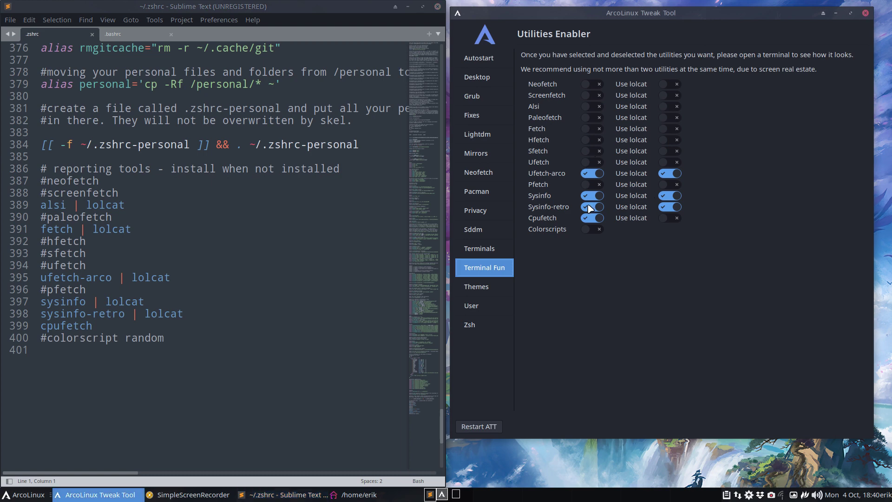
click(591, 208)
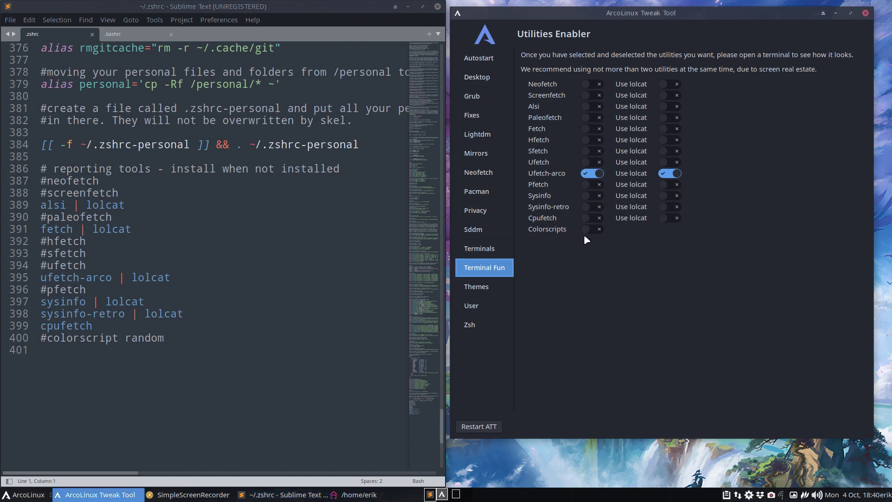
key(ctrl+alt+t)
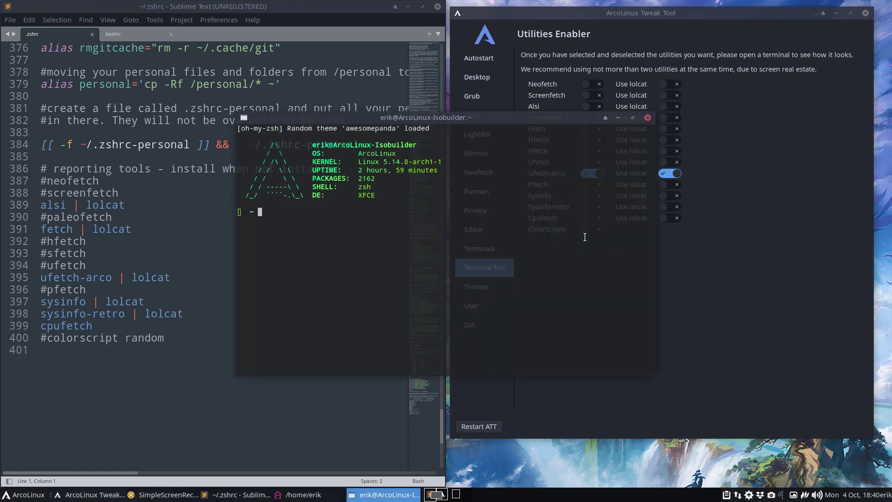
click(204, 301)
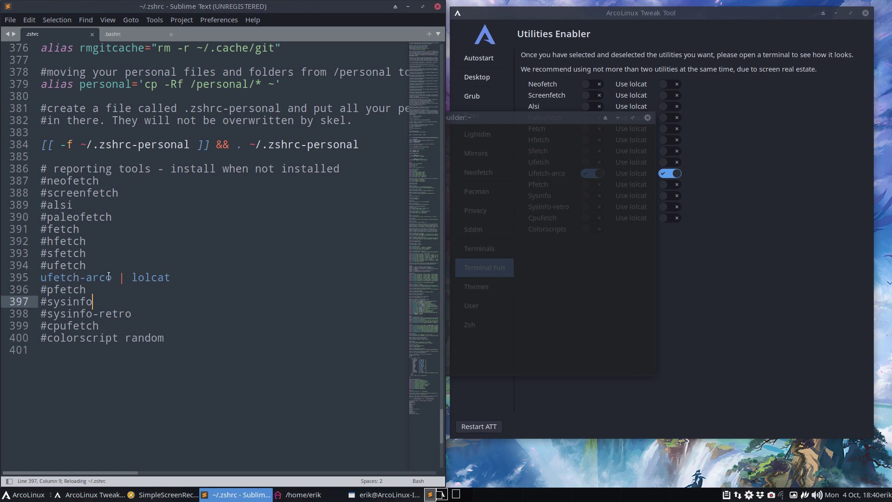
- Test Ufetch-arco in two more terminals, then close all four test terminals
key(ctrl+alt+t)
key(ctrl+alt+t)
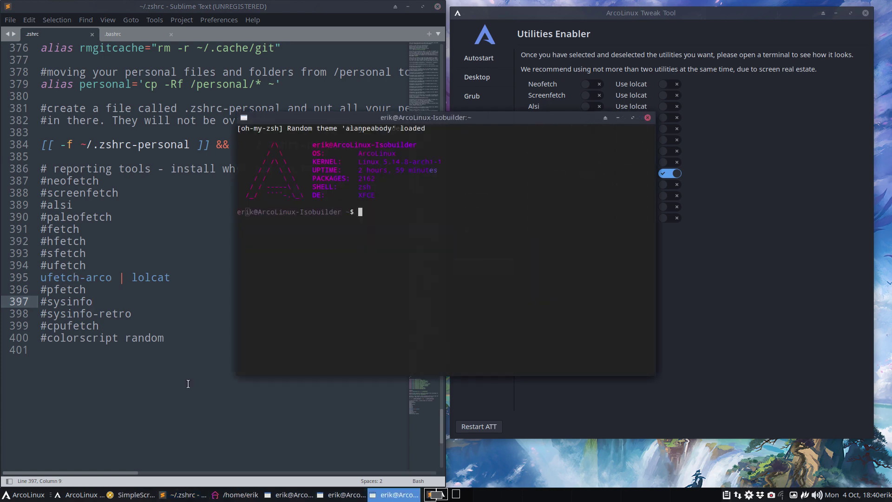
key(ctrl+alt+t)
key(ctrl+alt+t)
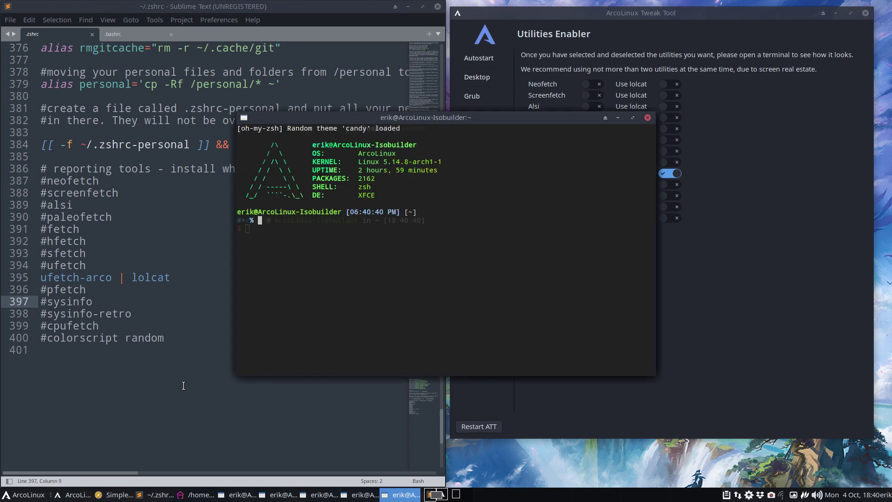
click(647, 118)
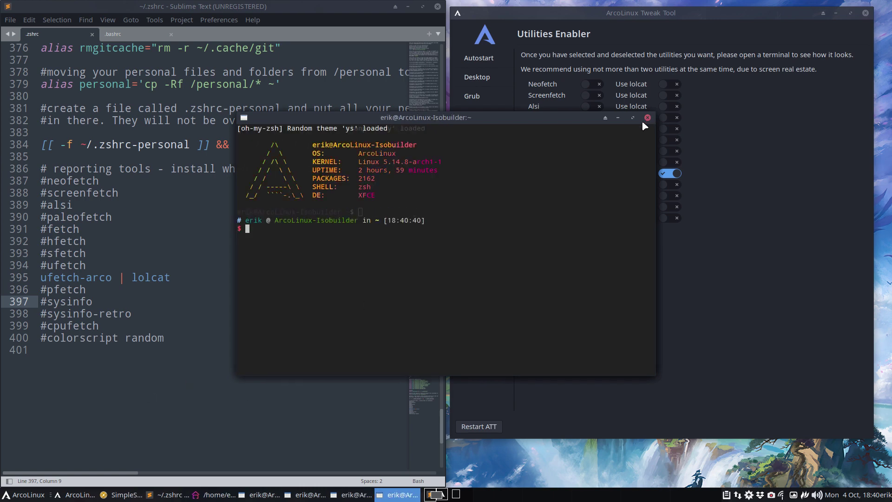
click(648, 117)
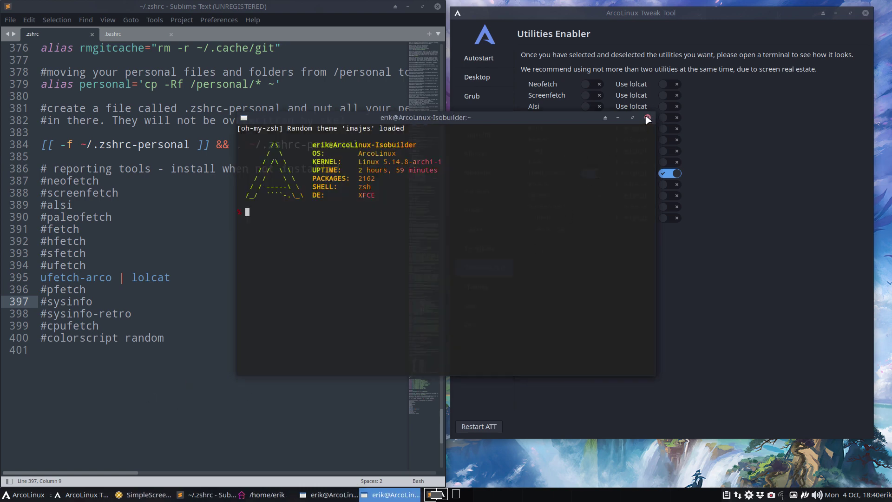
click(648, 117)
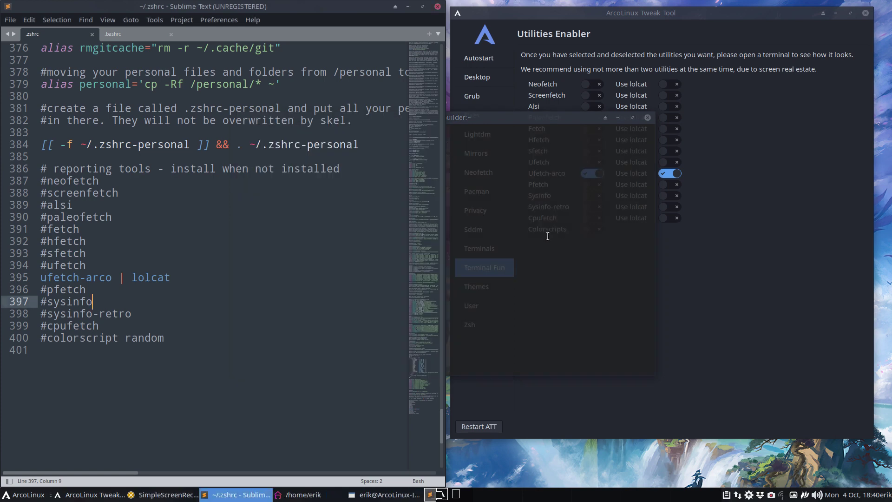
click(648, 118)
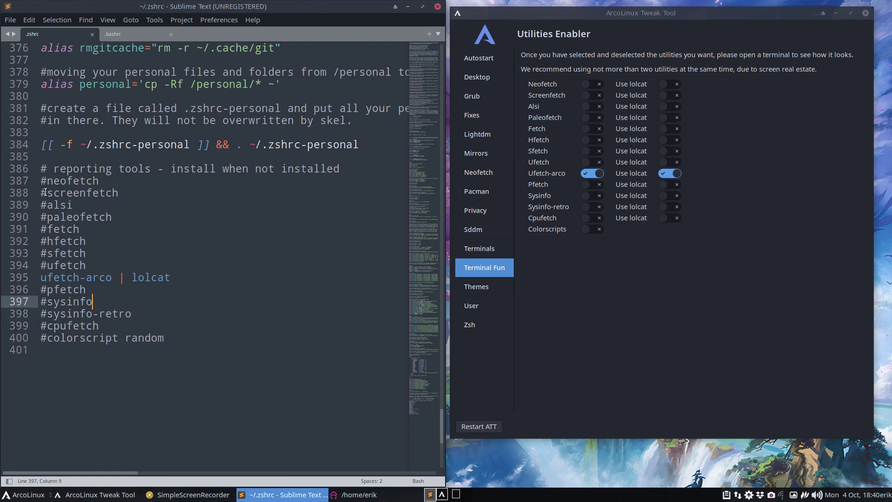
- Delete the # on line 388 of .zshrc so screenfetch is uncommented
drag(47, 193, 39, 191)
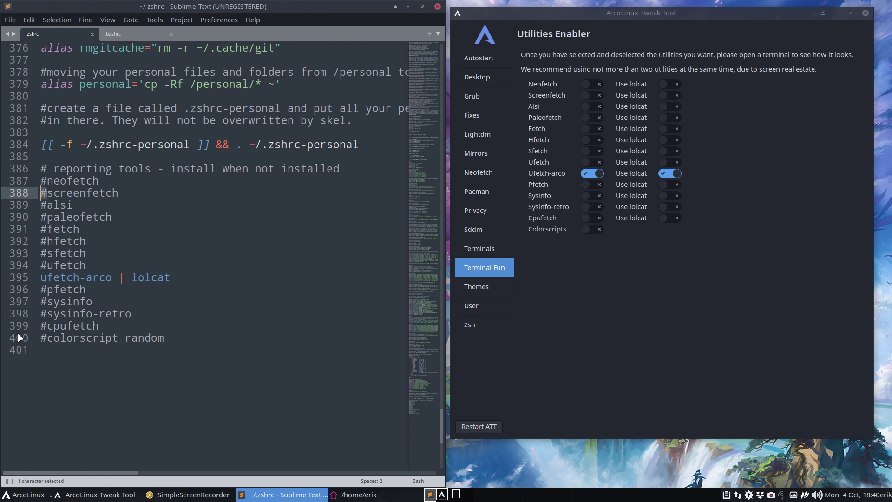
key(Delete)
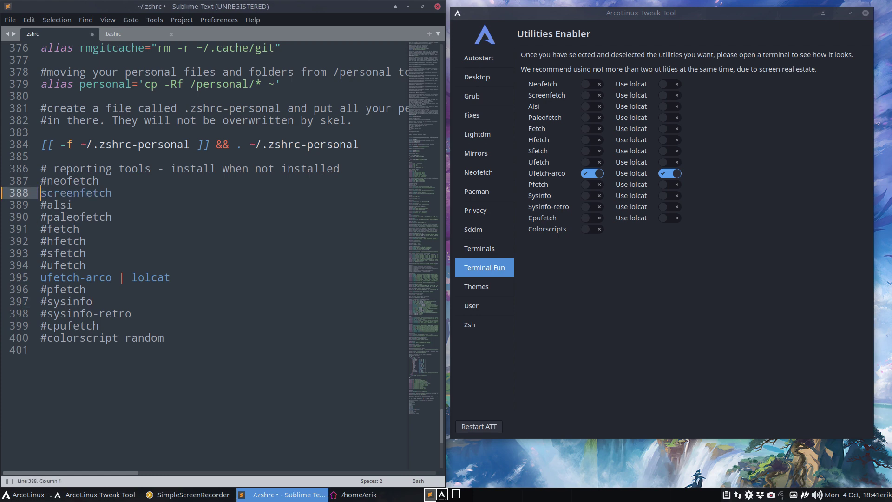
click(120, 191)
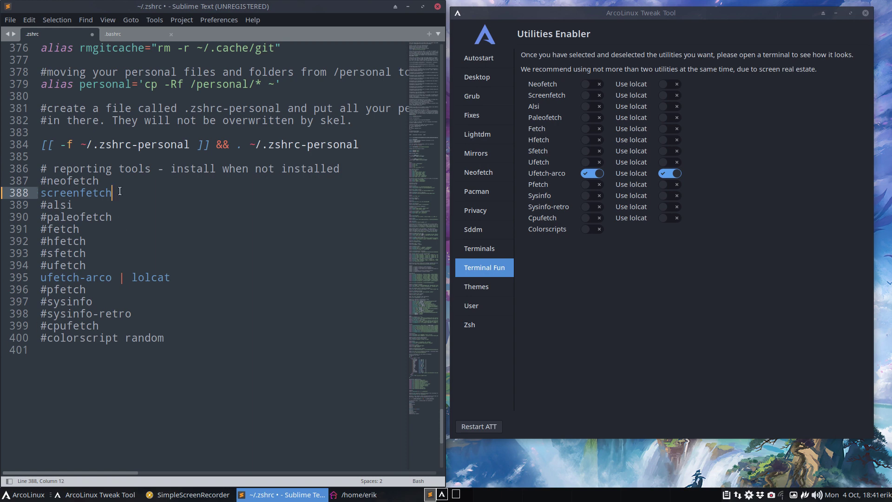